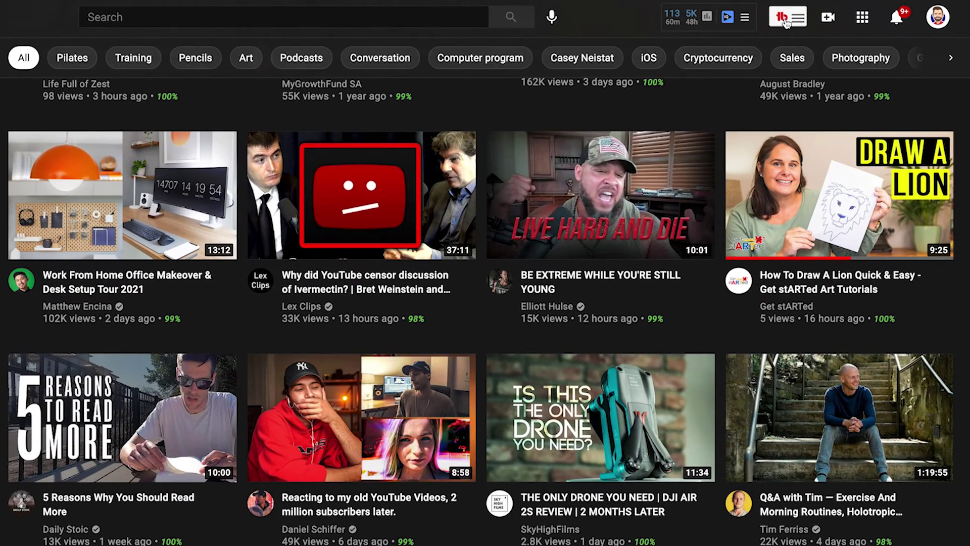
Launch TubeBuddy's Keyword Explorer, explore the keyword "How to catch a fish" and review its search volume and competition ratings
left_click(785, 21)
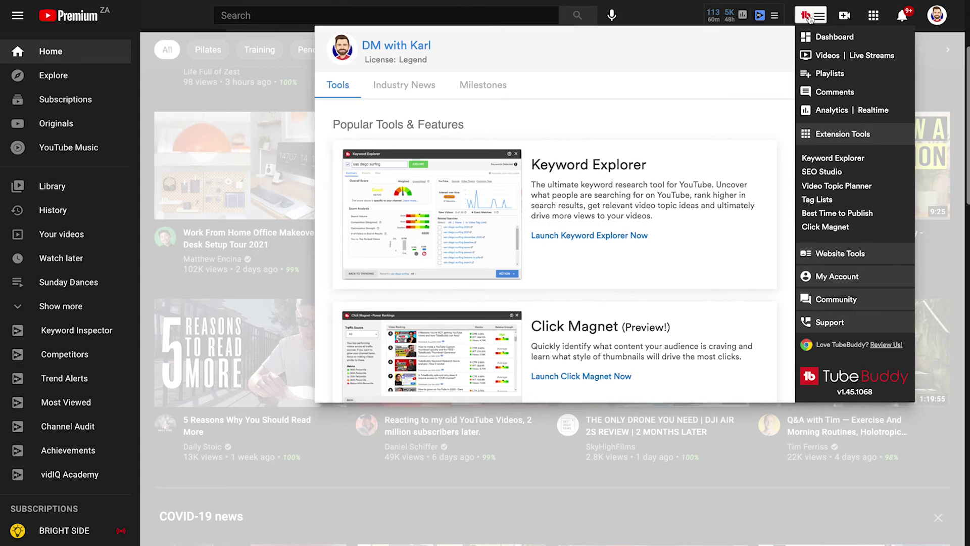
left_click(580, 237)
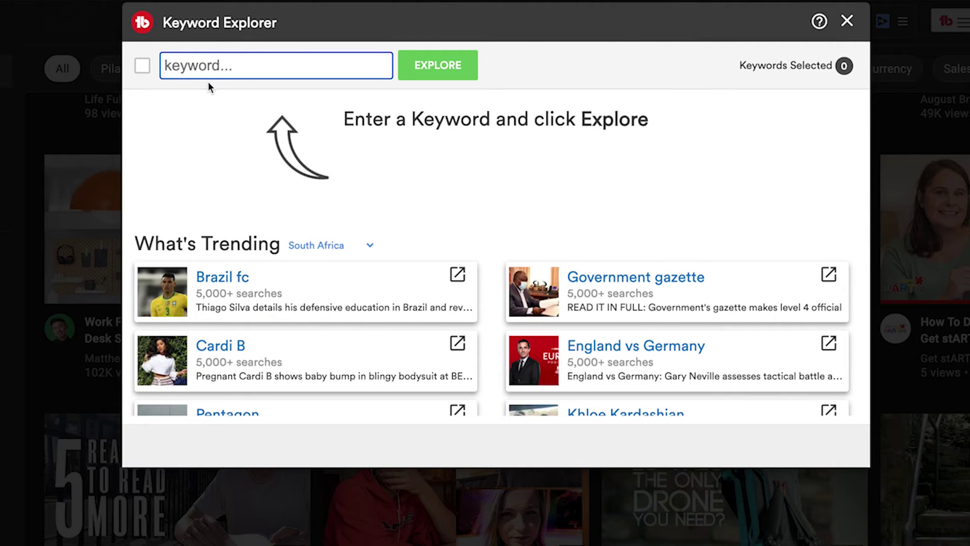
type("How to catch a fish")
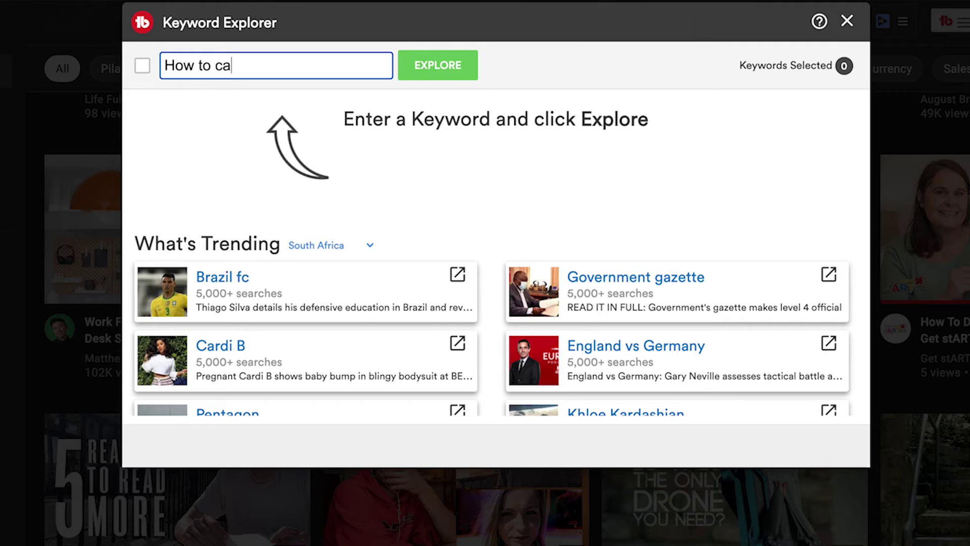
left_click(437, 66)
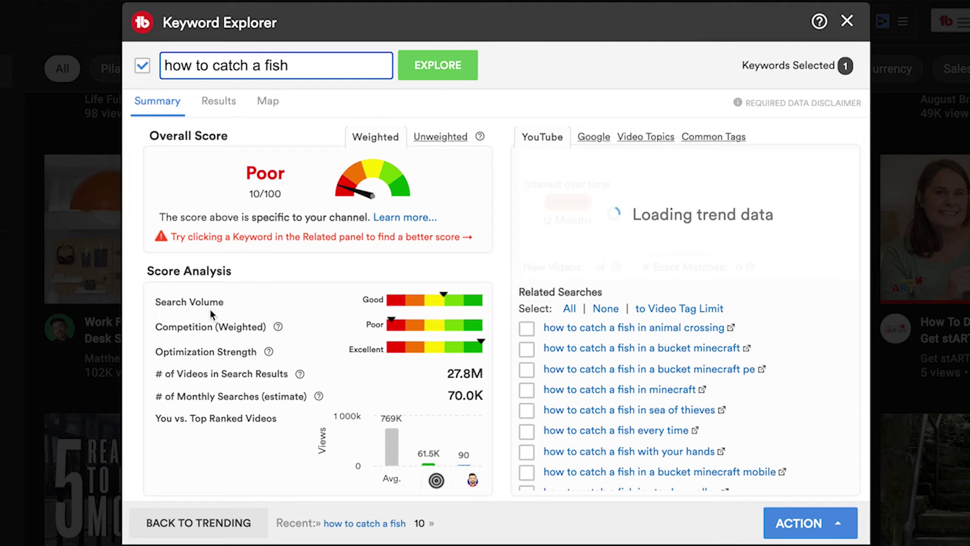
left_click_drag(154, 302, 224, 303)
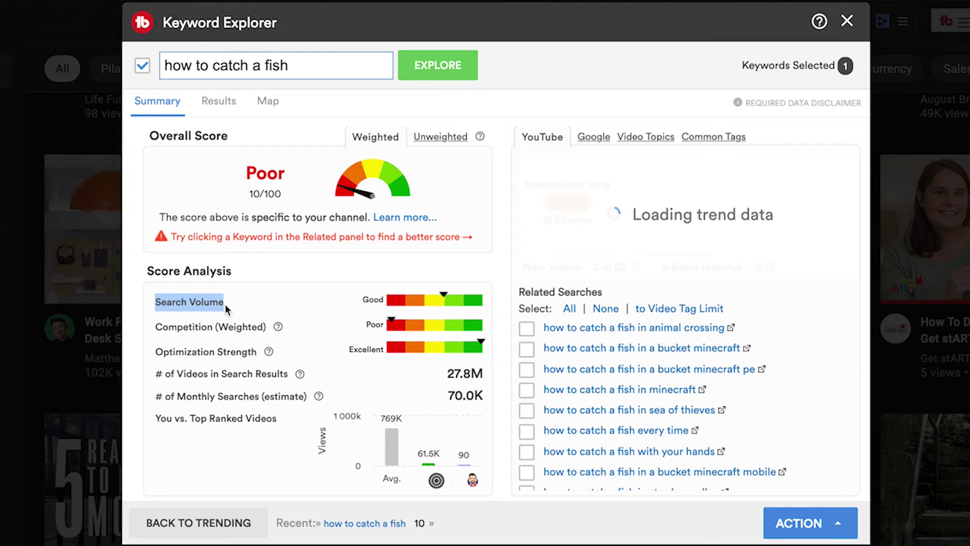
left_click_drag(157, 329, 266, 332)
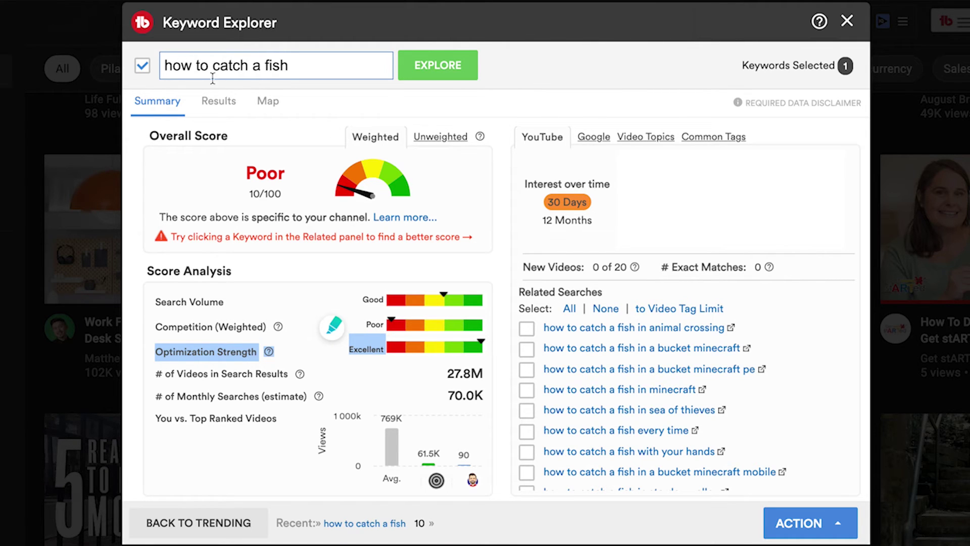
Change the keyword's ending from fish to bass and explore "how to catch a bass"
left_click(293, 67)
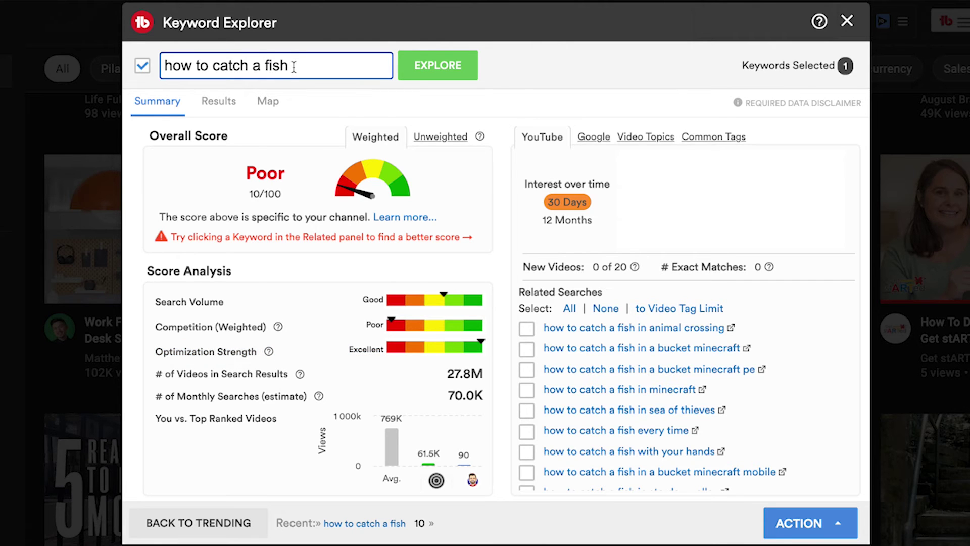
key("BackSpace")
key("BackSpace")
key("BackSpace")
key("BackSpace")
type("Ba")
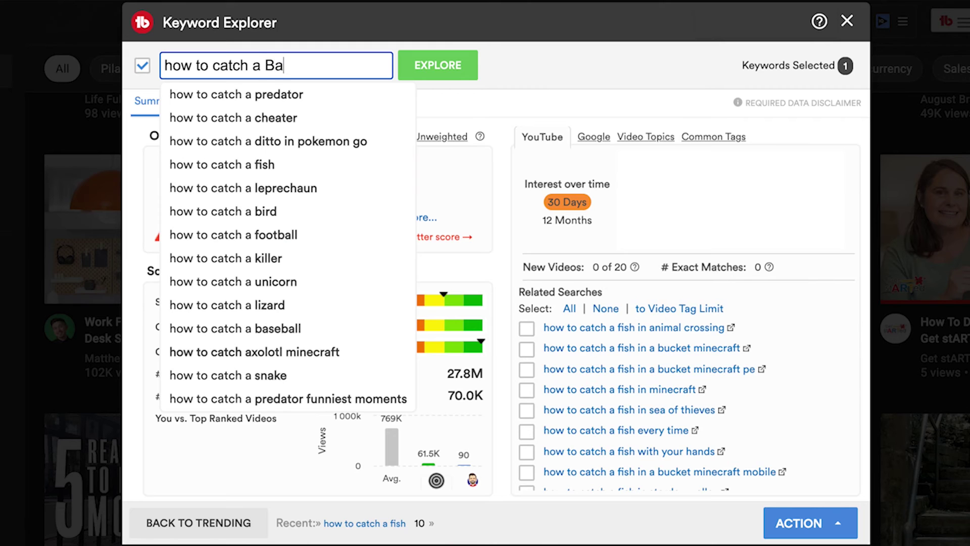
type("ss")
key("Return")
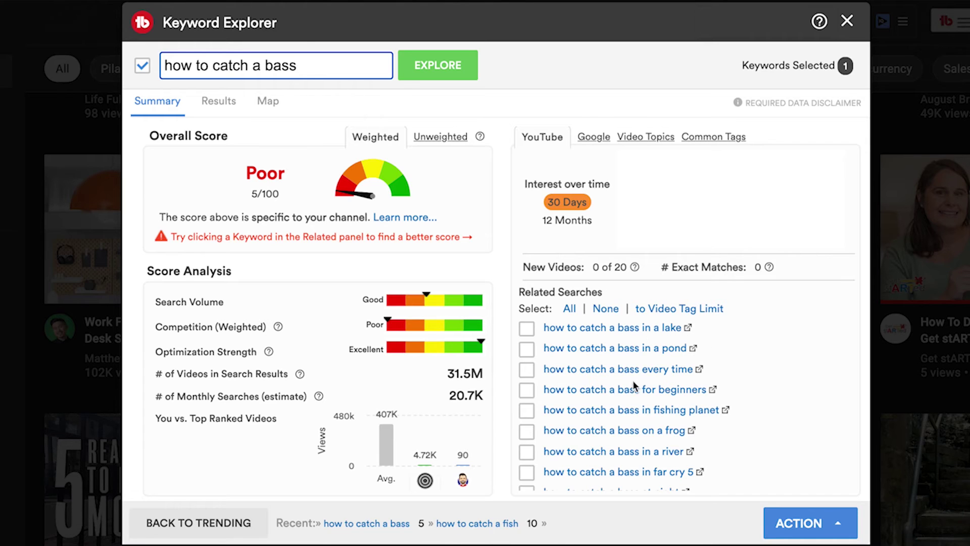
Explore the related search "how to catch a bass with worms" from the suggested searches
scroll(638, 452, "down", 3)
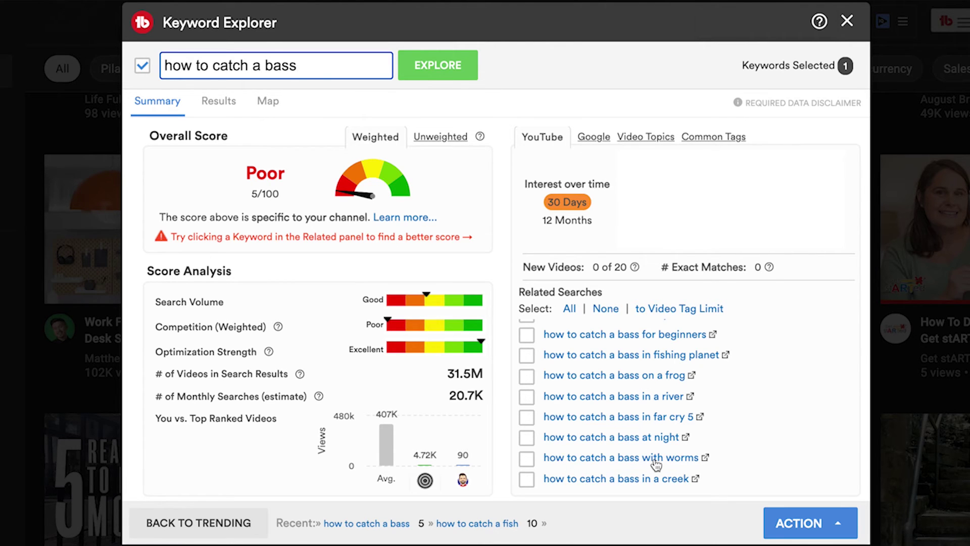
left_click(650, 459)
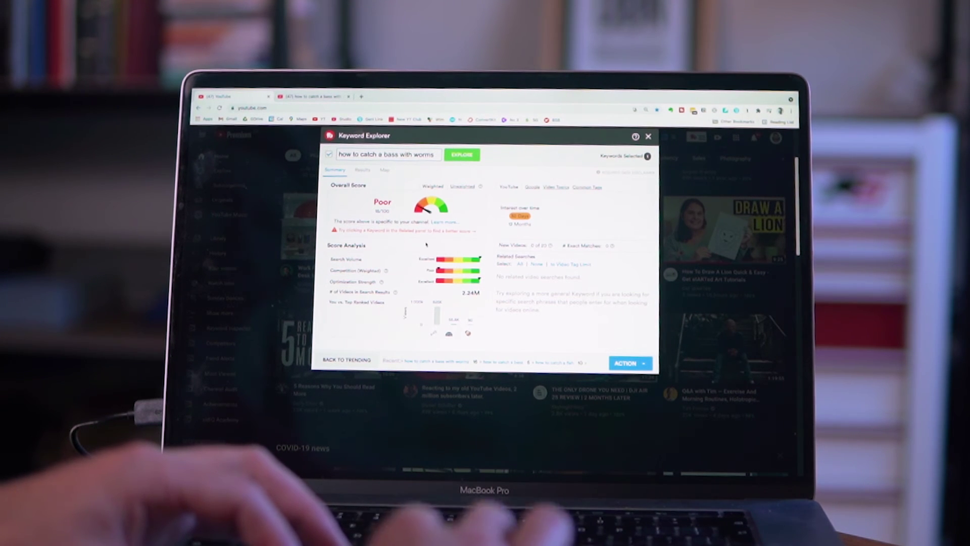
left_click_drag(339, 154, 445, 154)
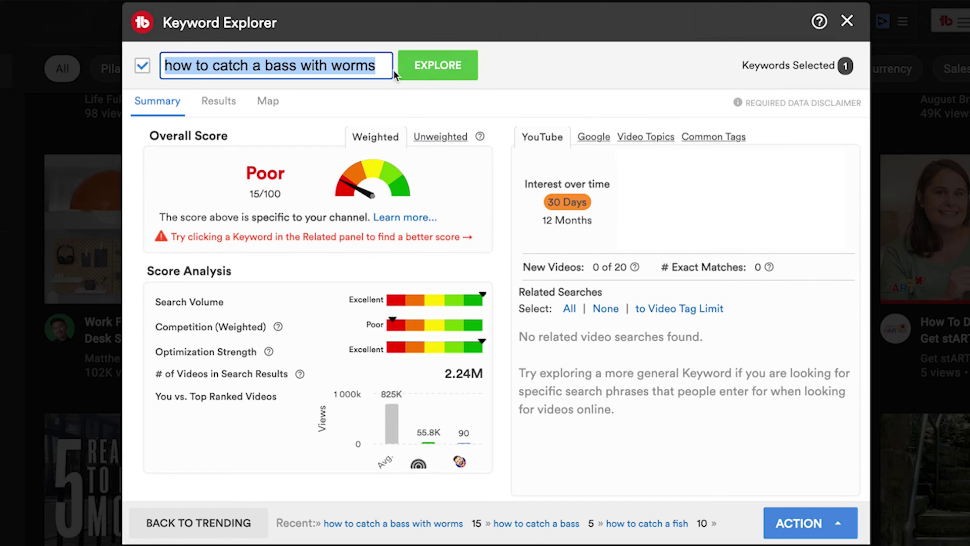
Reword the keyword as "how to catch a bass with a plastic worm" and explore it
left_click(379, 63)
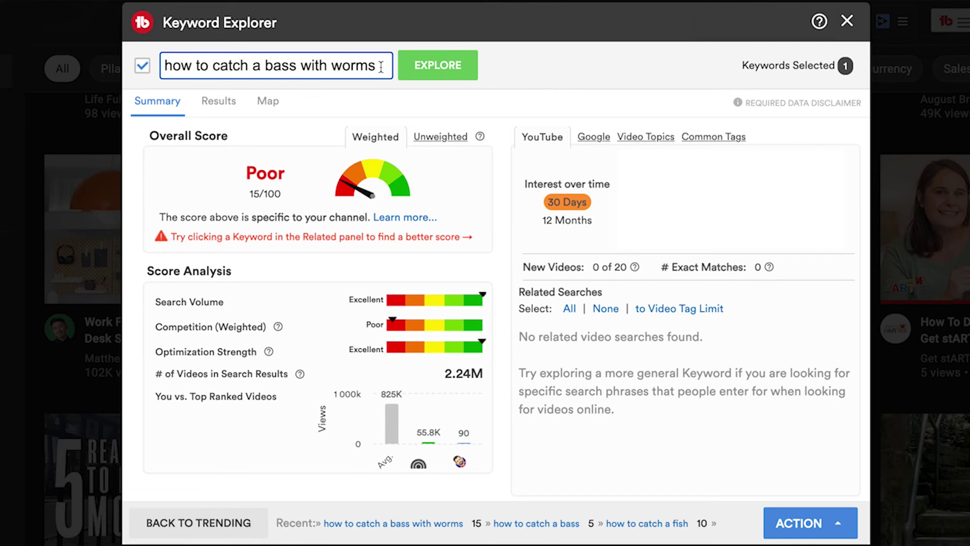
key("BackSpace")
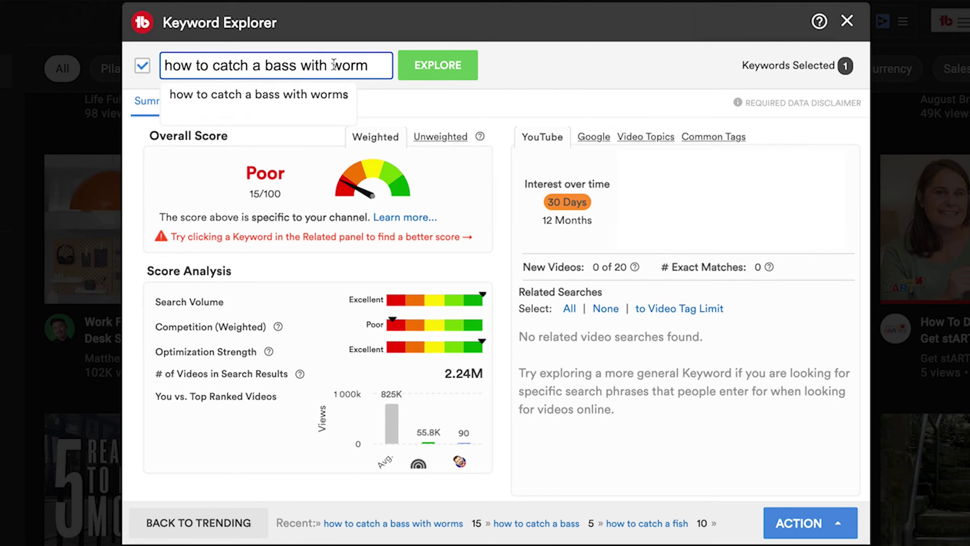
left_click(333, 64)
type("a plast")
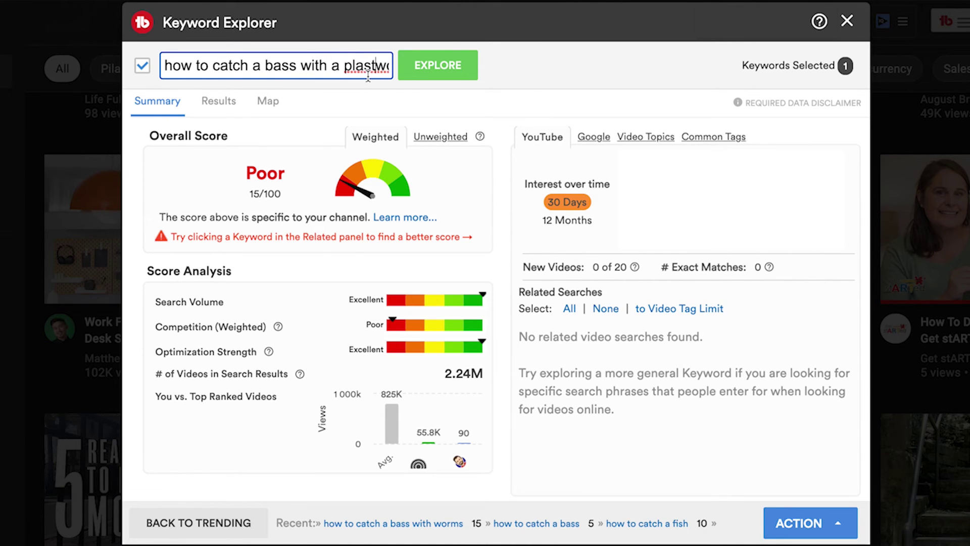
type("ic")
key("Return")
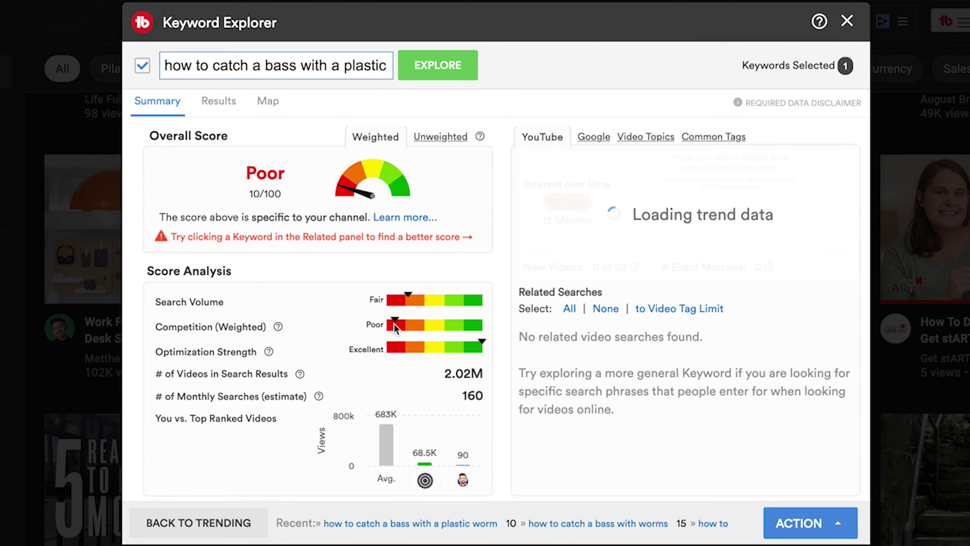
Append "in a dam" to the plastic worm keyword and explore the longer phrase
left_click(329, 60)
key("End")
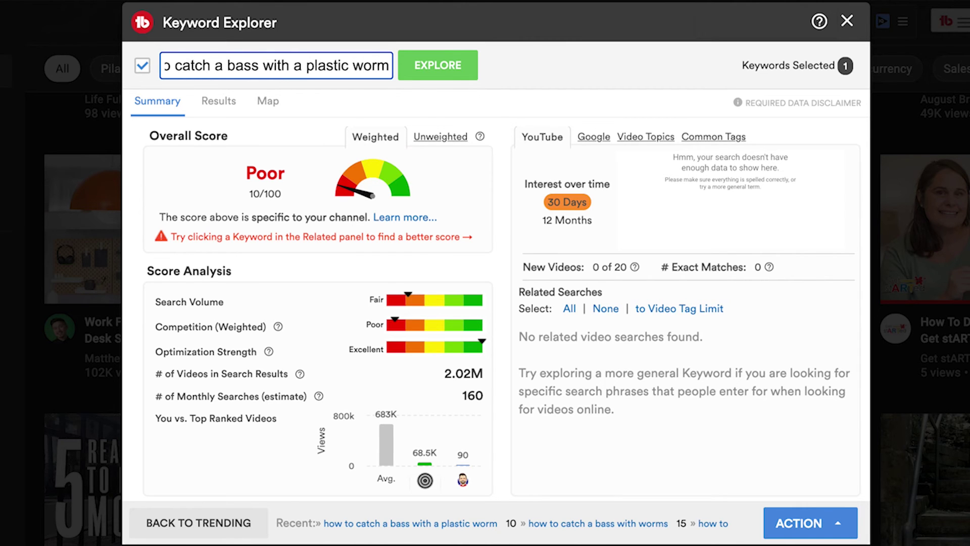
type("i")
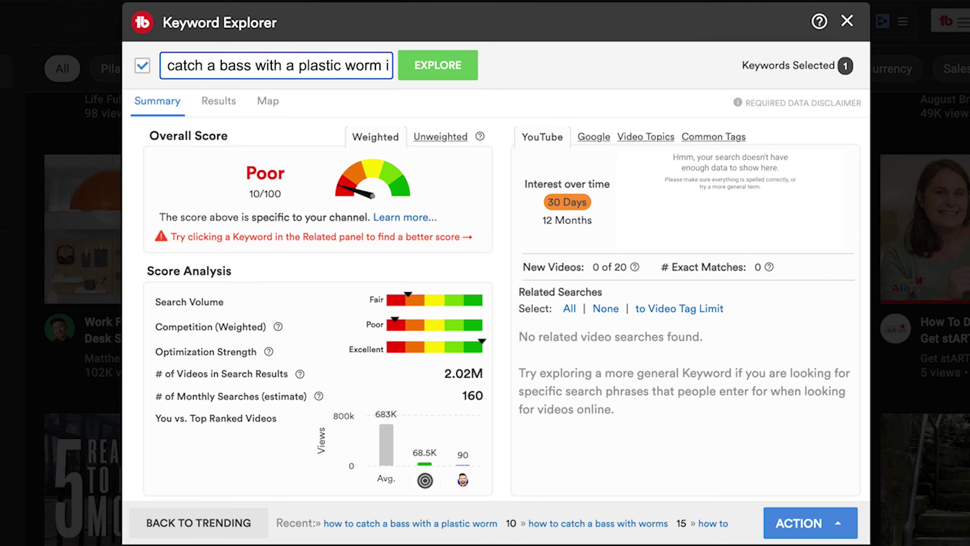
type("n a dam")
key("Return")
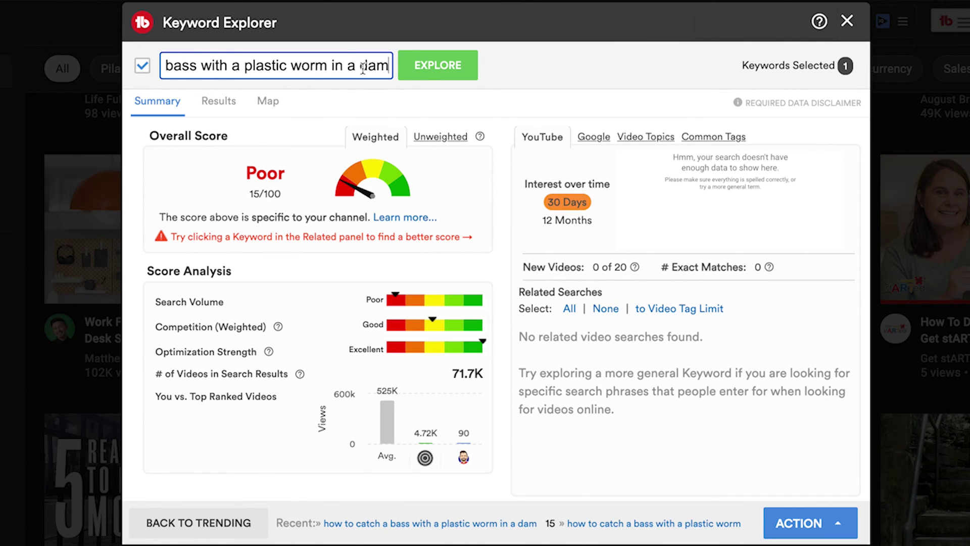
Narrow the keyword by adding "south africa" at its end, explore it and review the start of the phrase
type("south afri")
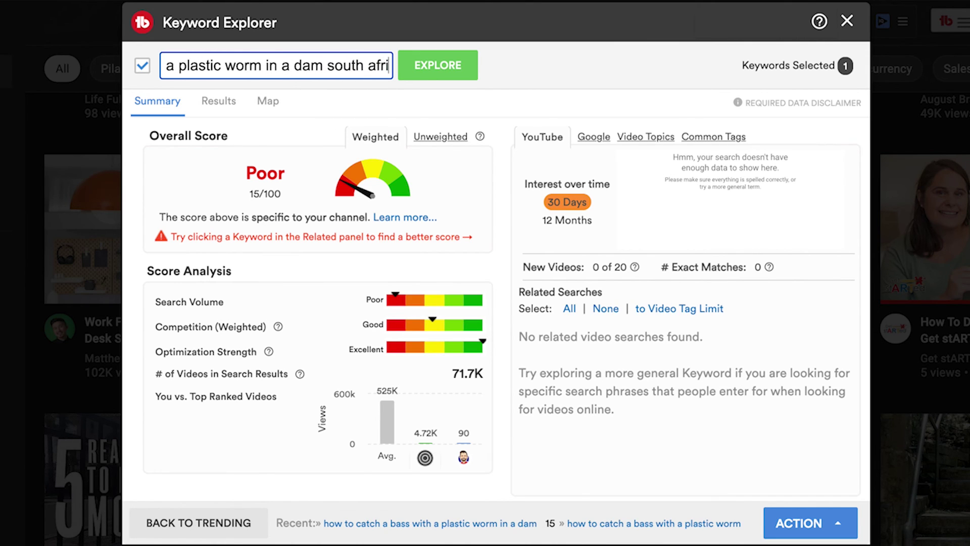
type("ca")
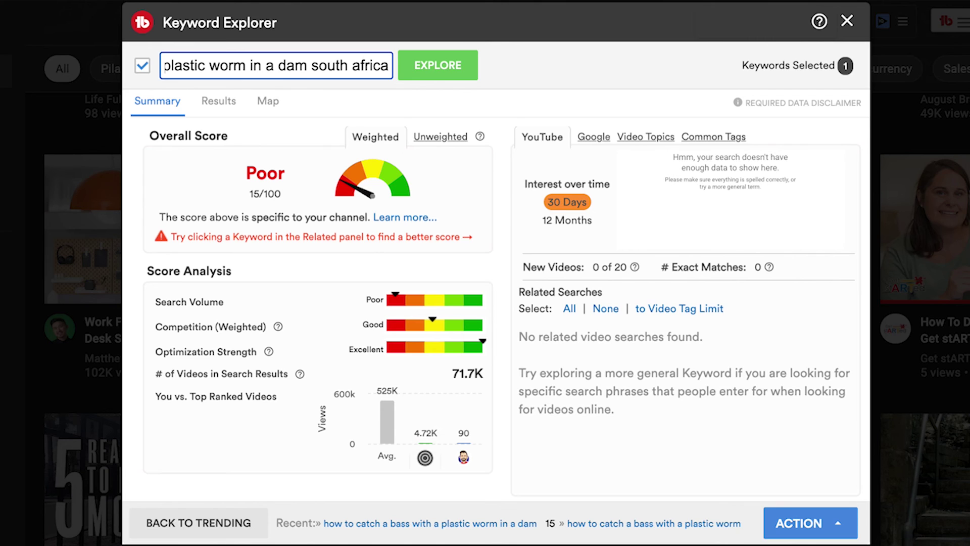
key("Return")
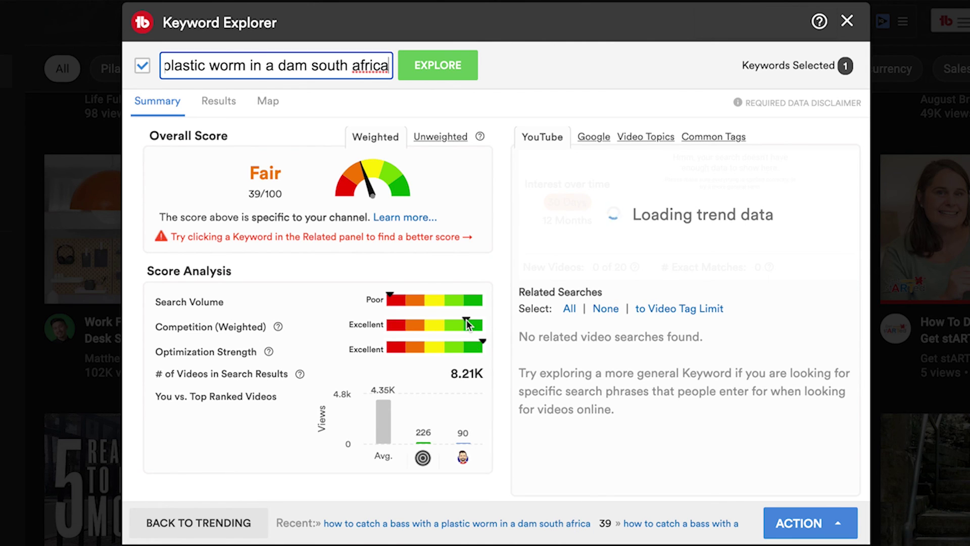
key("Home")
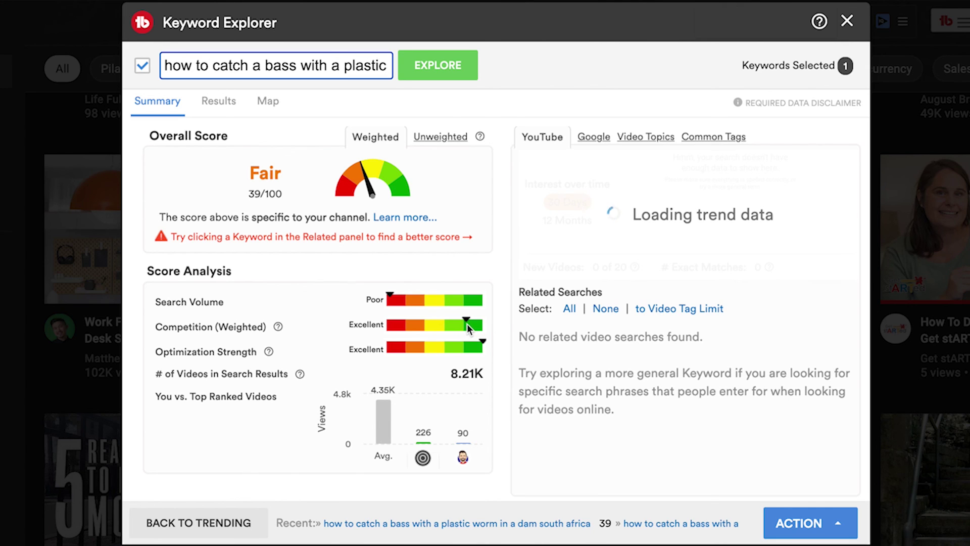